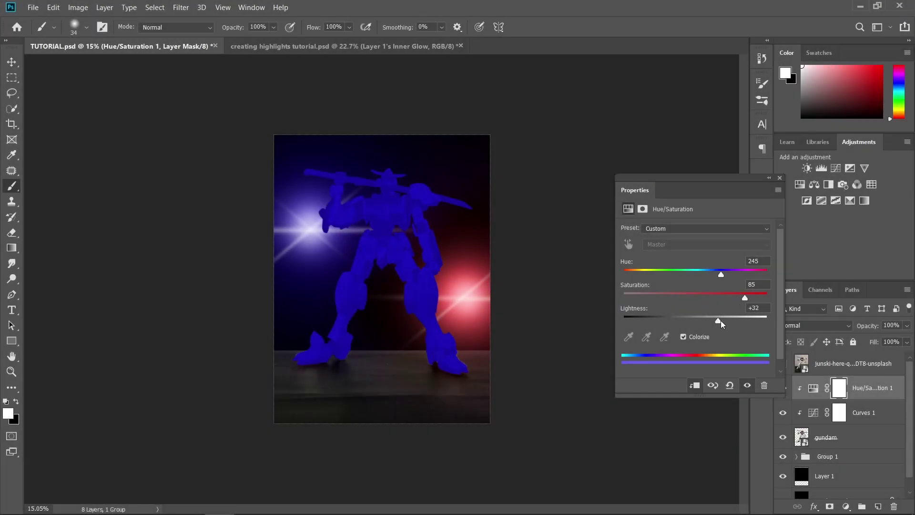
# - Invert the Hue/Saturation mask and paint the blue tint back along the sword's lower edge
pyautogui.hotkey('ctrl', 'i')
pyautogui.scroll(5, 344, 181)
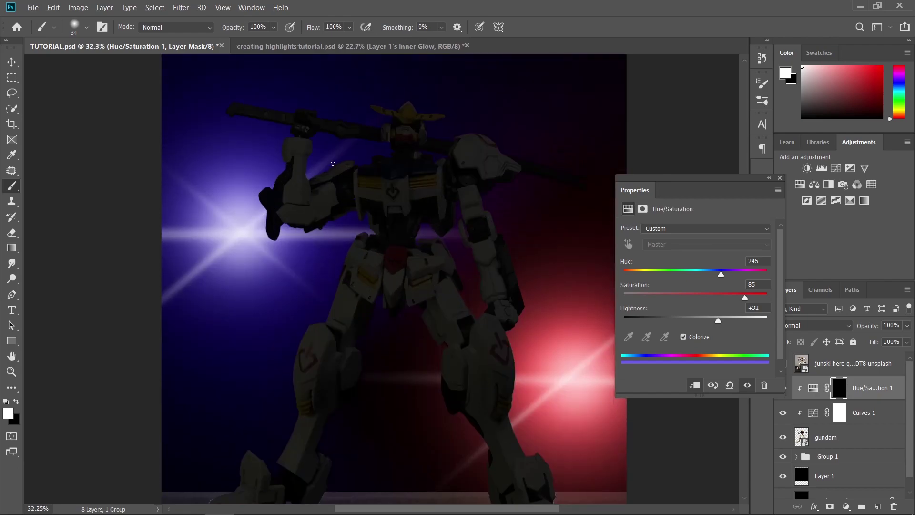
pyautogui.scroll(4, 365, 267)
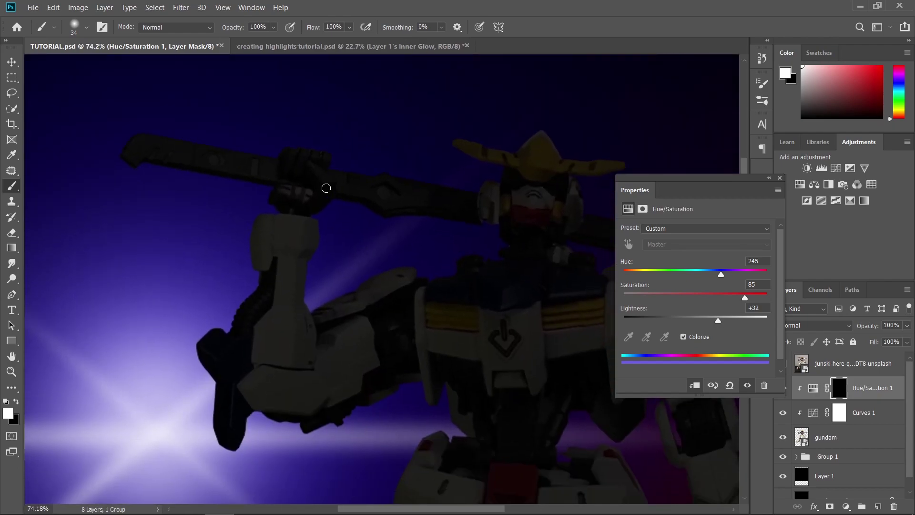
pyautogui.hotkey('ctrl', 'z')
pyautogui.press('[')
pyautogui.moveTo(373, 213)
pyautogui.mouseDown()
pyautogui.moveTo(493, 225)
pyautogui.moveTo(496, 250)
pyautogui.mouseUp()
pyautogui.keyDown('alt'); pyautogui.scroll(-2, 467, 250); pyautogui.keyUp('alt')
pyautogui.keyDown('alt'); pyautogui.scroll(4, 394, 198); pyautogui.keyUp('alt')
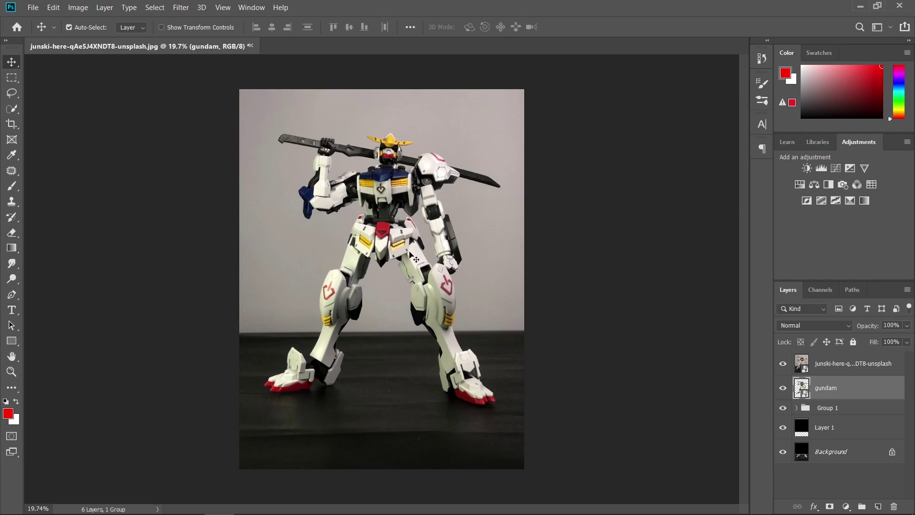
# - Hide the top junski-here photo layer in TUTORIAL.psd
pyautogui.click(782, 364)
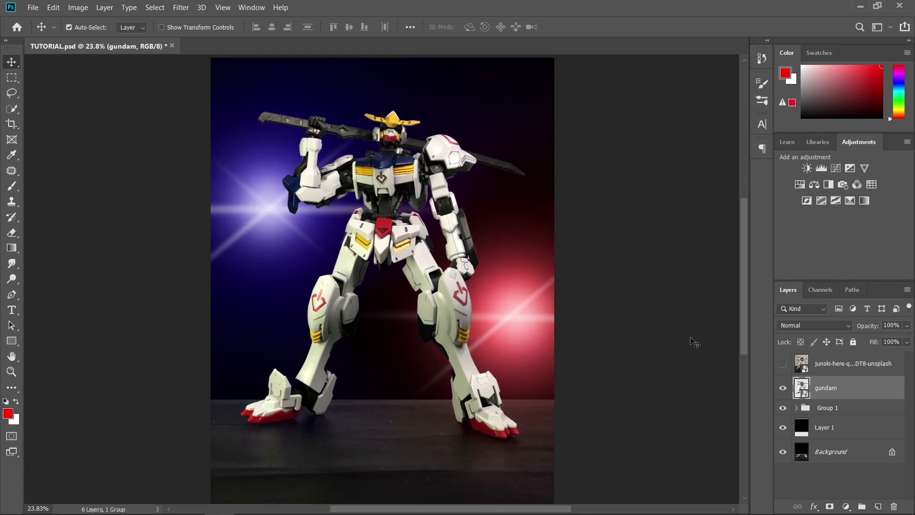
# - Add a Curves 1 adjustment clipped to the gundam layer, dragging the white point down to darken it
pyautogui.click(845, 507)
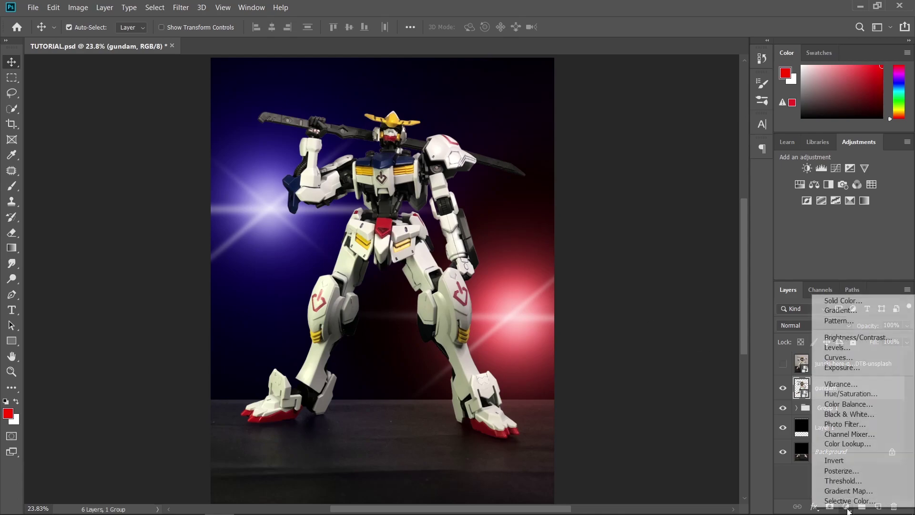
pyautogui.click(862, 357)
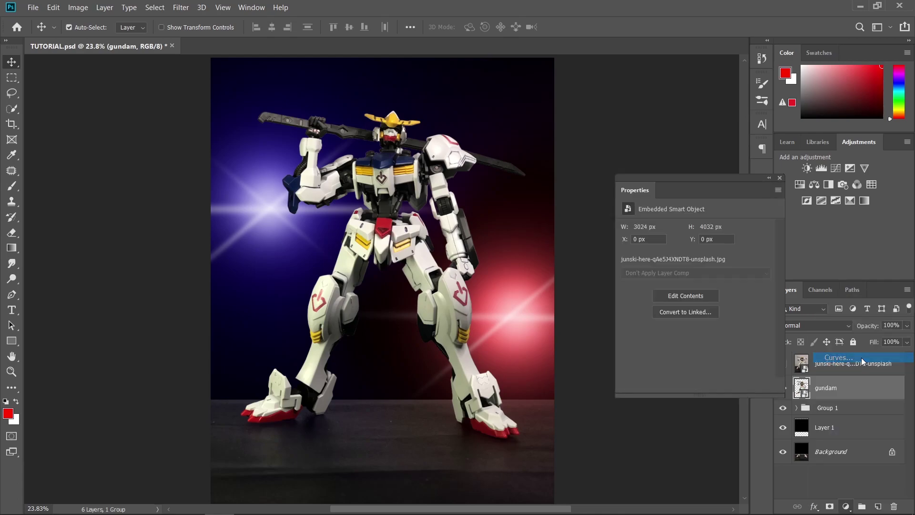
pyautogui.click(695, 385)
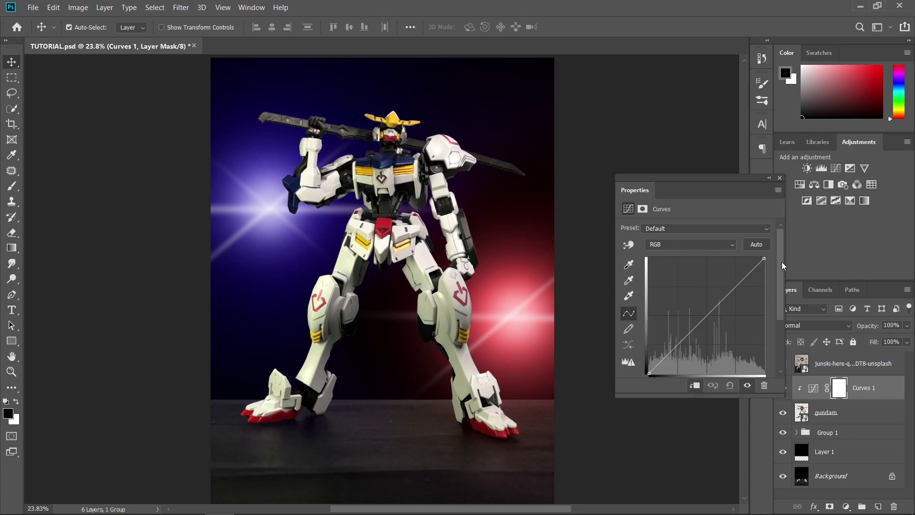
pyautogui.moveTo(764, 259); pyautogui.dragTo(783, 361)
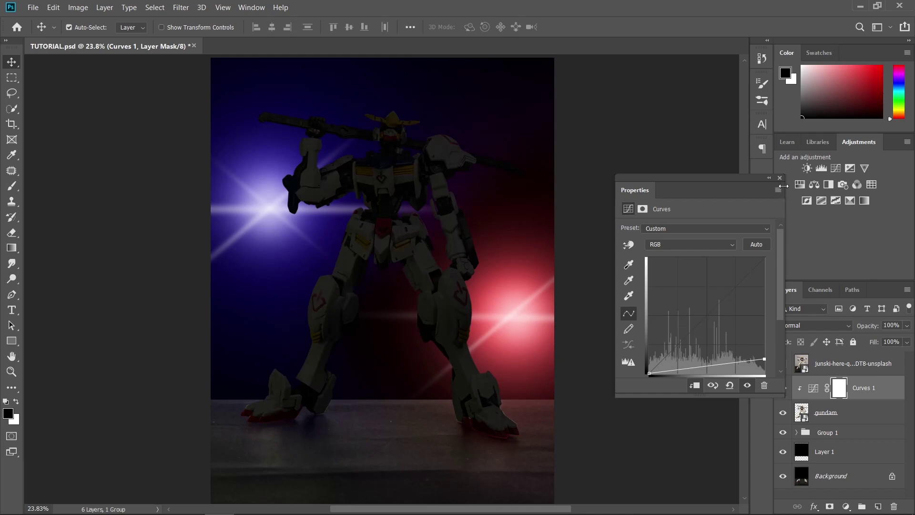
pyautogui.click(780, 177)
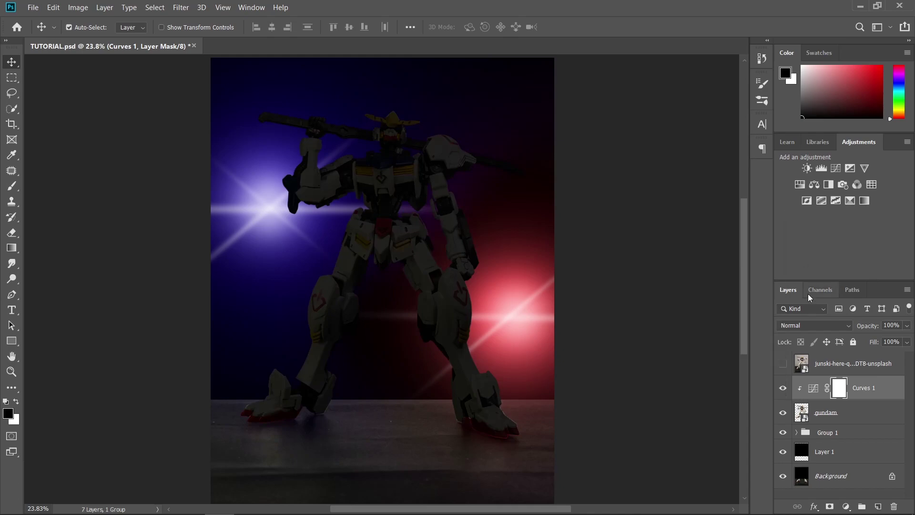
pyautogui.click(849, 414)
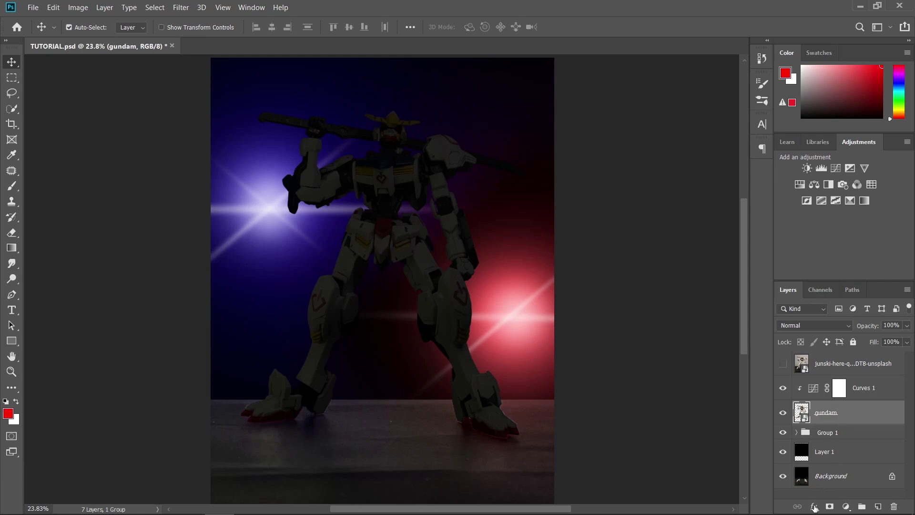
# - Add an inner shadow to the gundam at 98% opacity in saturated blue Color Dodge
pyautogui.click(814, 506)
pyautogui.click(842, 429)
pyautogui.moveTo(500, 81); pyautogui.dragTo(708, 130)
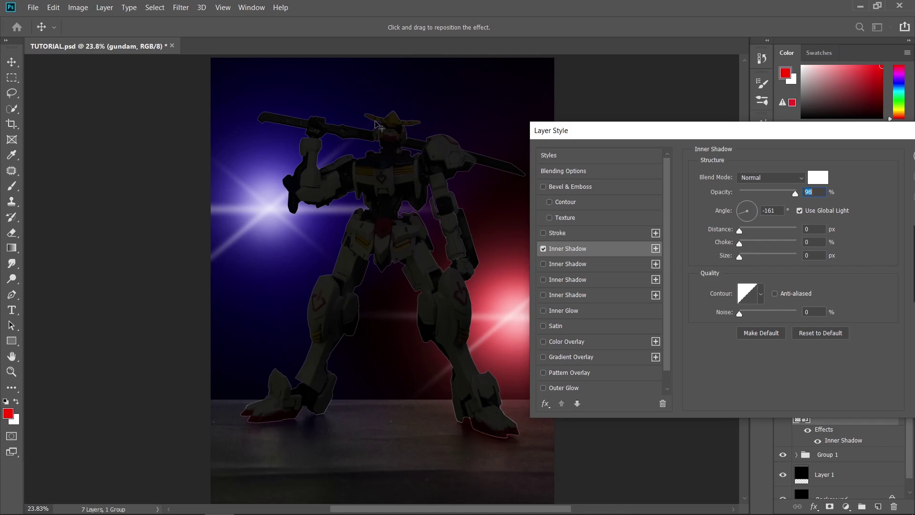
pyautogui.click(600, 250)
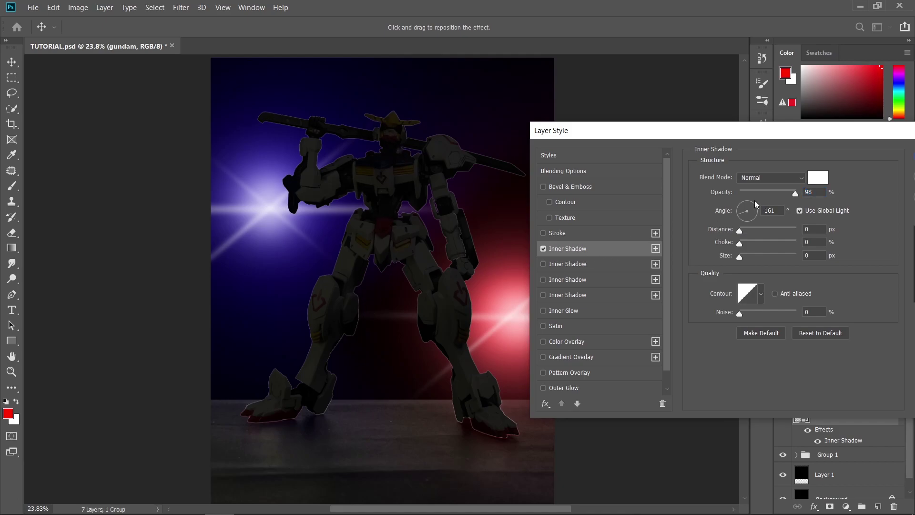
pyautogui.click(791, 180)
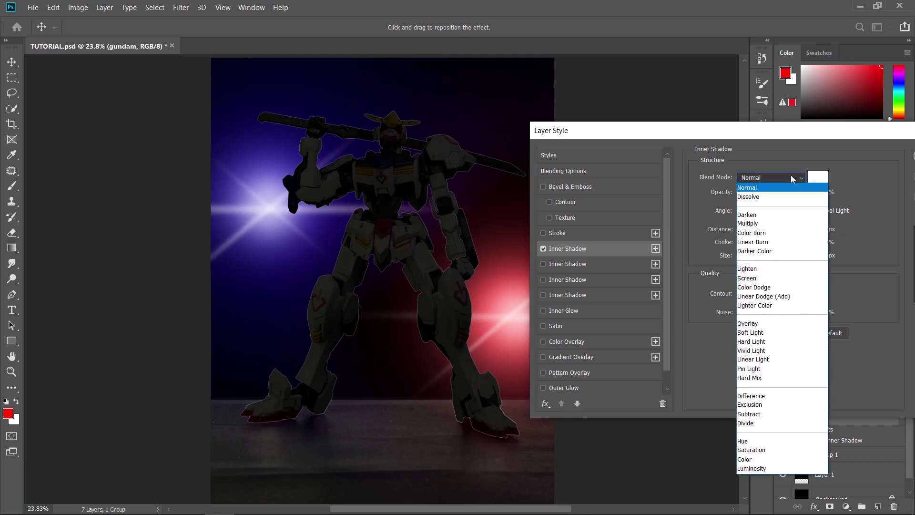
pyautogui.click(772, 285)
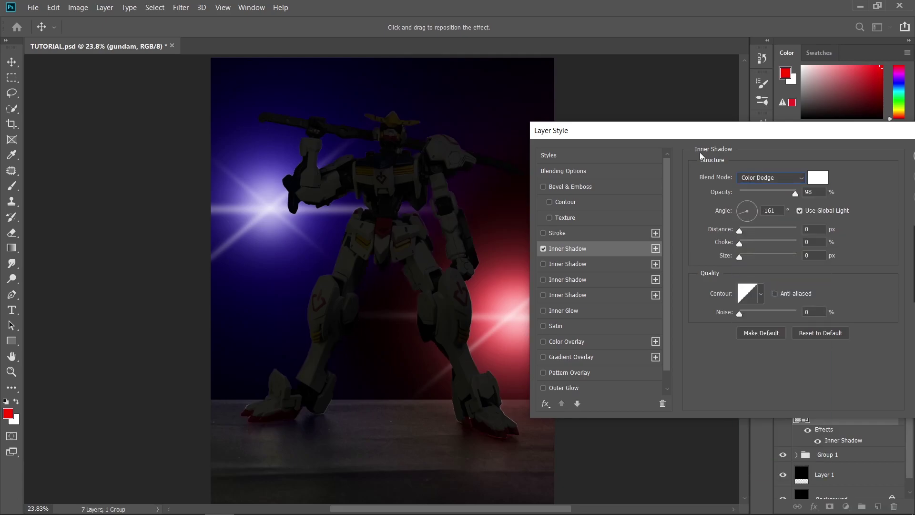
pyautogui.click(818, 178)
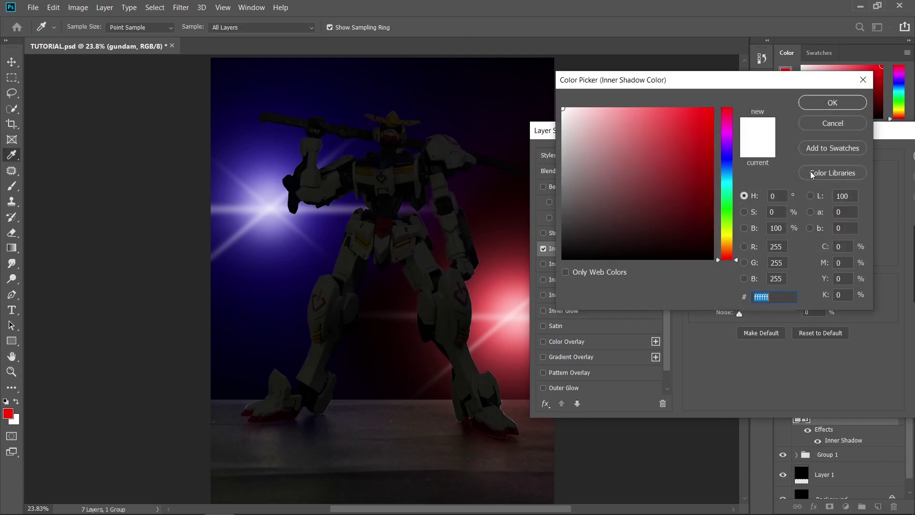
pyautogui.click(727, 156)
pyautogui.click(706, 114)
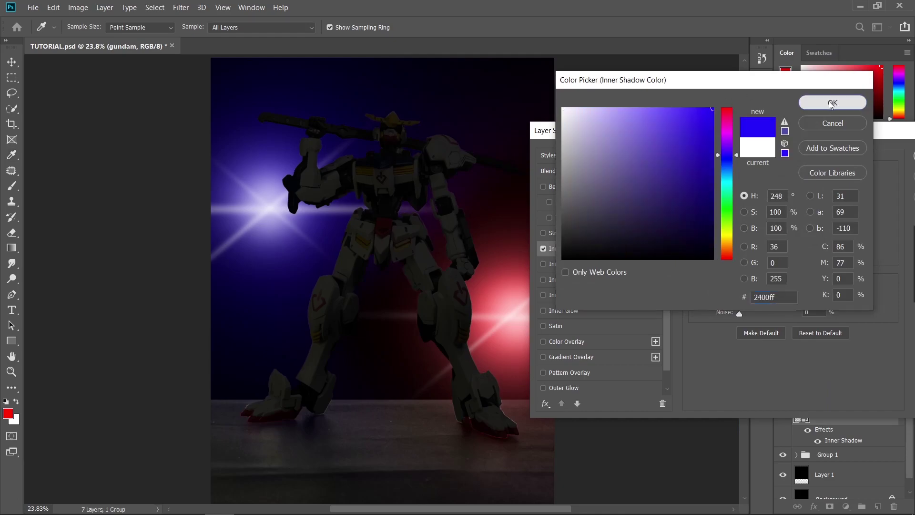
pyautogui.click(830, 102)
# - Set the inner shadow's angle to -173°, distance 8 px and size 3 px
pyautogui.click(800, 211)
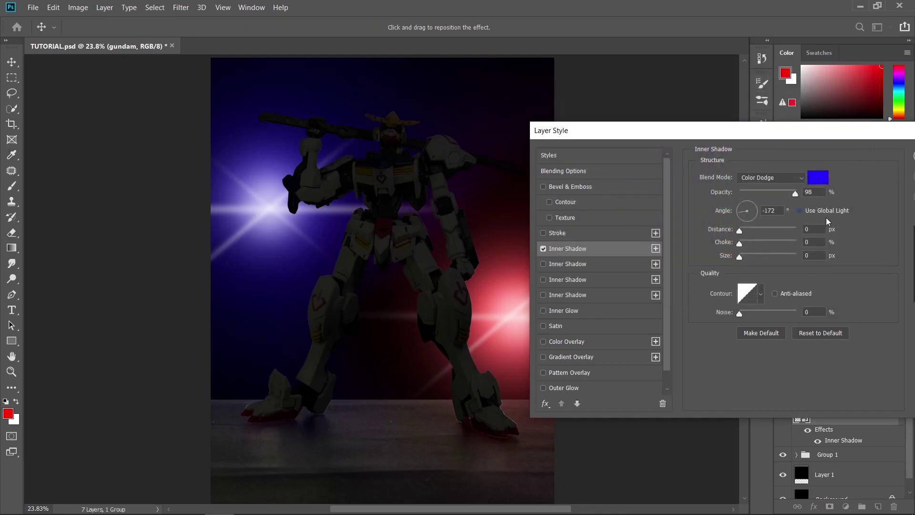
pyautogui.click(805, 211)
pyautogui.moveTo(742, 215); pyautogui.dragTo(641, 214)
pyautogui.moveTo(742, 231); pyautogui.dragTo(745, 231)
pyautogui.moveTo(739, 257); pyautogui.dragTo(743, 257)
pyautogui.moveTo(780, 139); pyautogui.dragTo(757, 137)
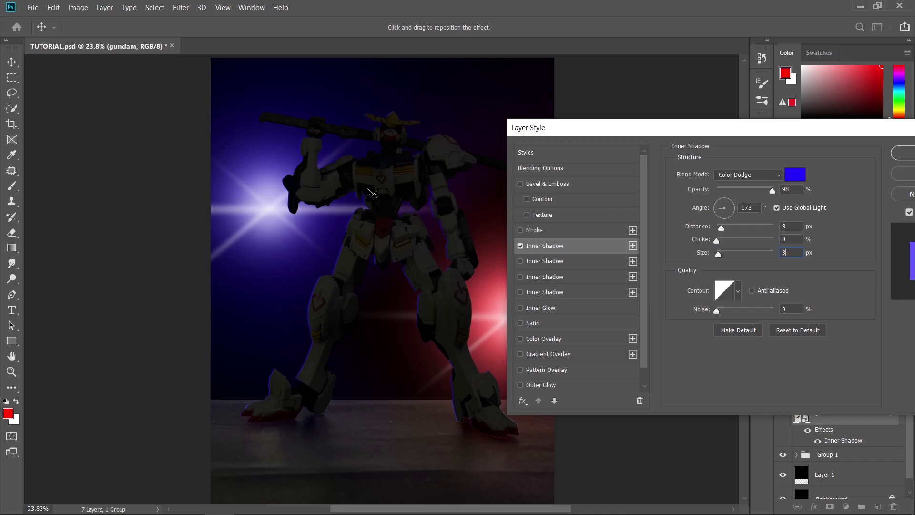
# - Add a second inner shadow in blue 0000ff, Color Dodge, with its own angle and 8 px offset
pyautogui.click(563, 261)
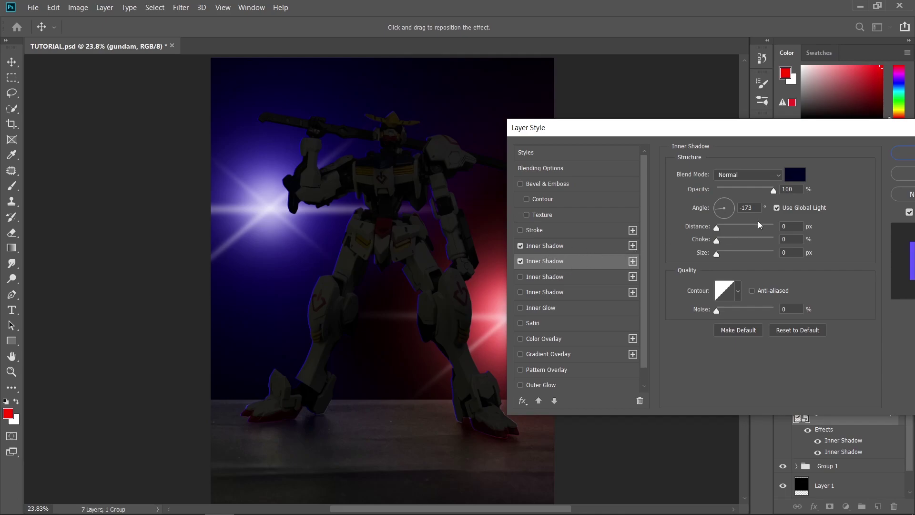
pyautogui.click(799, 176)
pyautogui.write('0000ff')
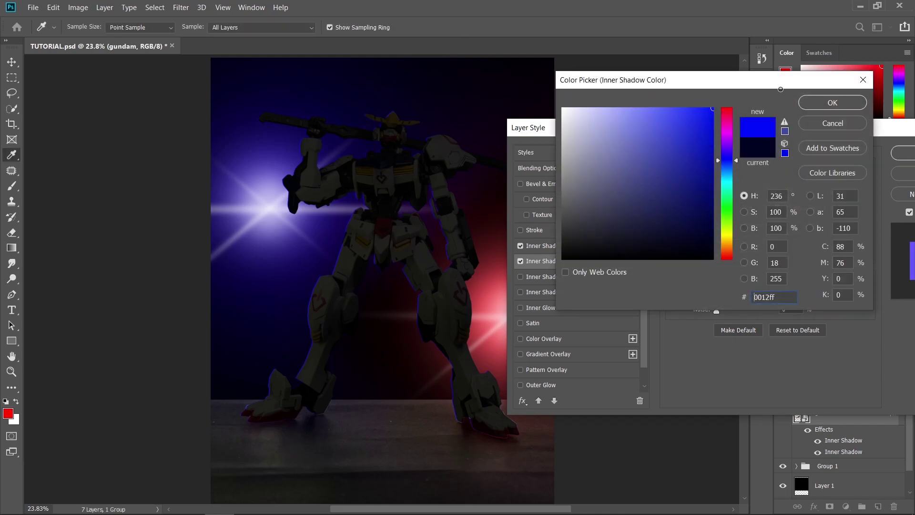
pyautogui.click(831, 101)
pyautogui.click(758, 174)
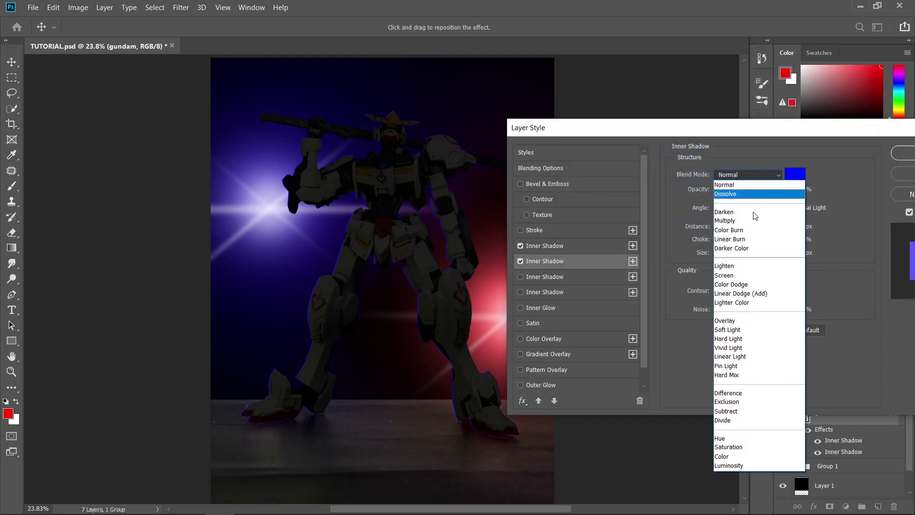
pyautogui.click(748, 284)
pyautogui.click(777, 208)
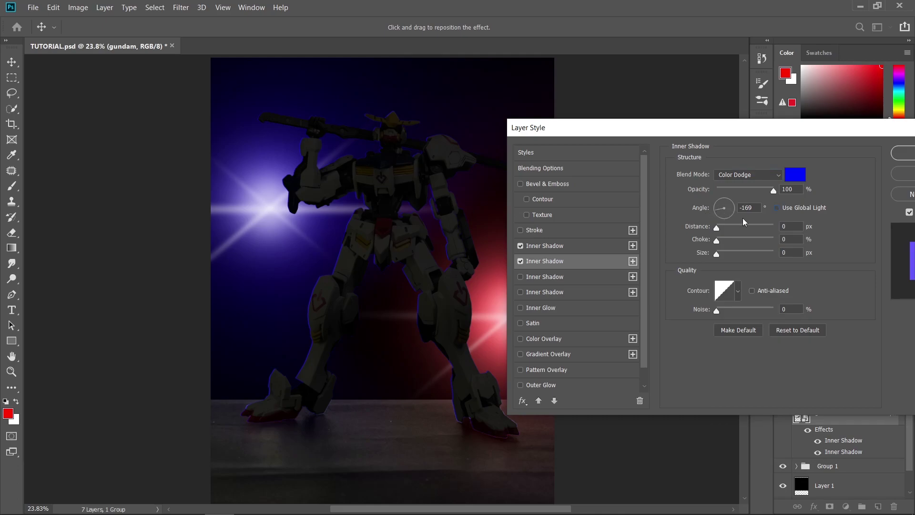
pyautogui.moveTo(717, 227); pyautogui.dragTo(743, 254)
# - Set the first inner shadow to size 0 and distance 5 px with slightly lower opacity
pyautogui.click(580, 247)
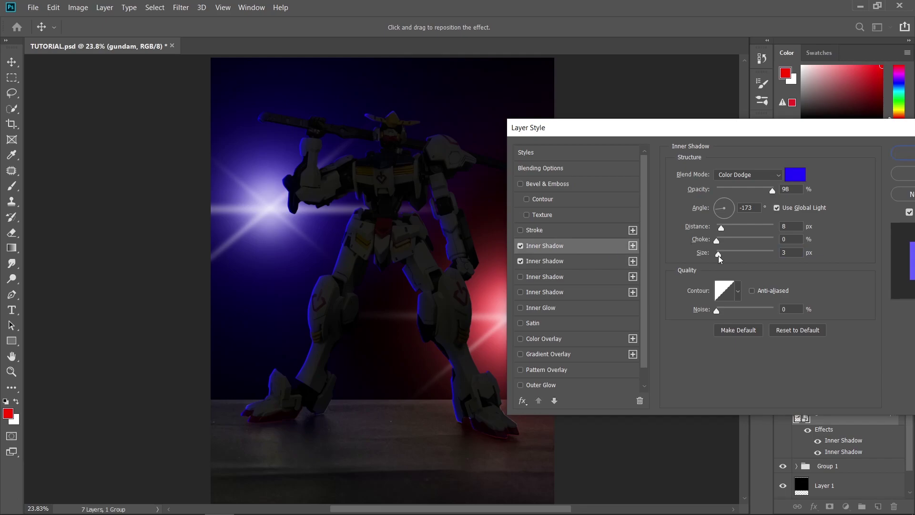
pyautogui.moveTo(719, 255); pyautogui.dragTo(722, 230)
pyautogui.moveTo(773, 192); pyautogui.dragTo(770, 193)
pyautogui.moveTo(696, 131); pyautogui.dragTo(732, 132)
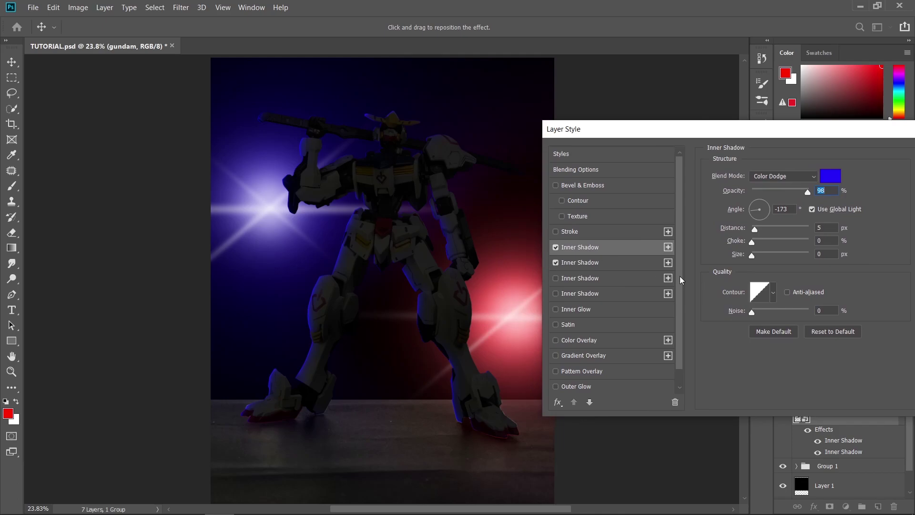
# - Add a third inner shadow in red e60012, Color Dodge, aimed from the right side
pyautogui.click(605, 278)
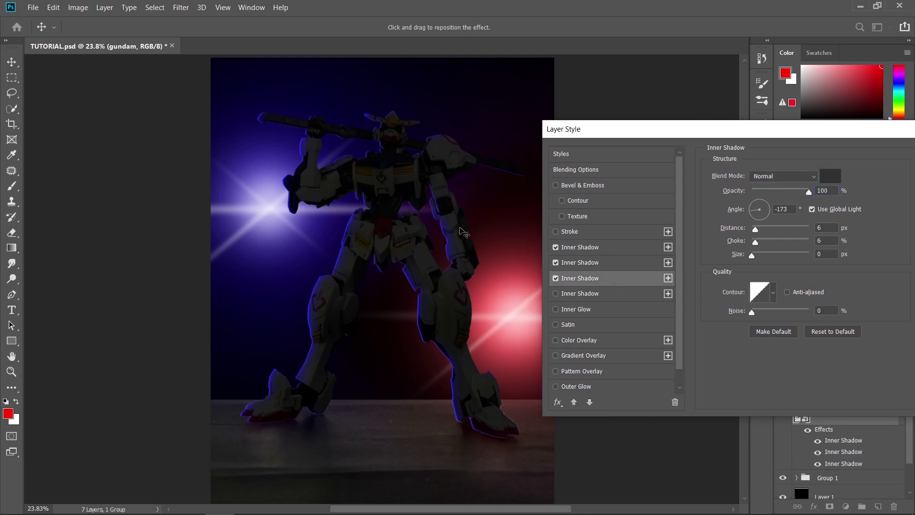
pyautogui.click(830, 176)
pyautogui.write('e60012')
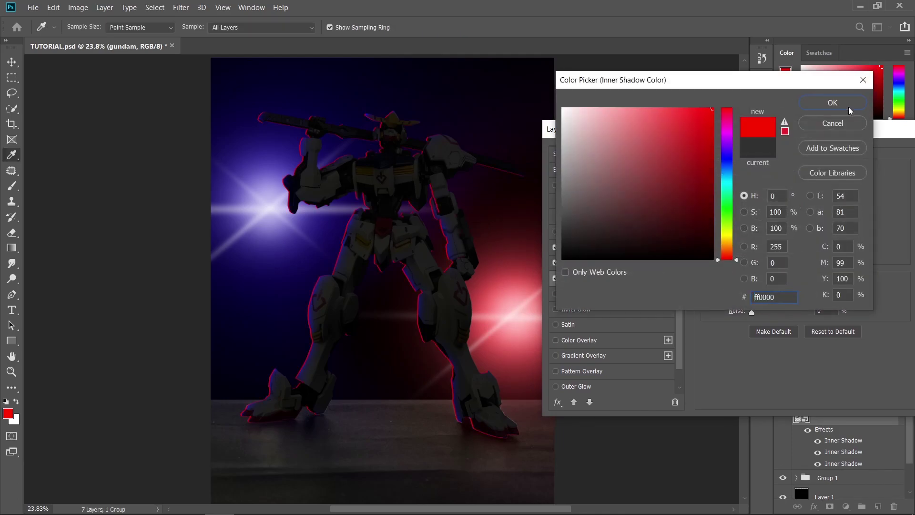
pyautogui.click(829, 99)
pyautogui.click(796, 175)
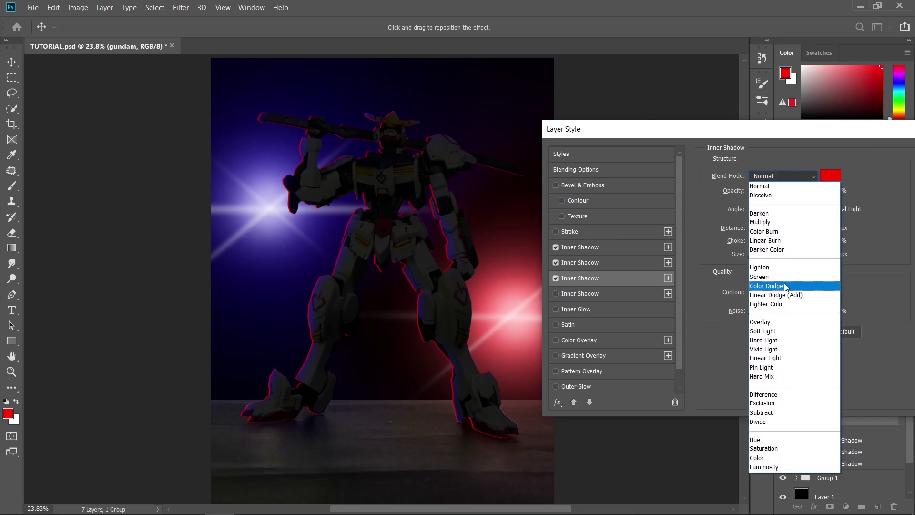
pyautogui.click(806, 284)
pyautogui.click(811, 210)
pyautogui.click(768, 213)
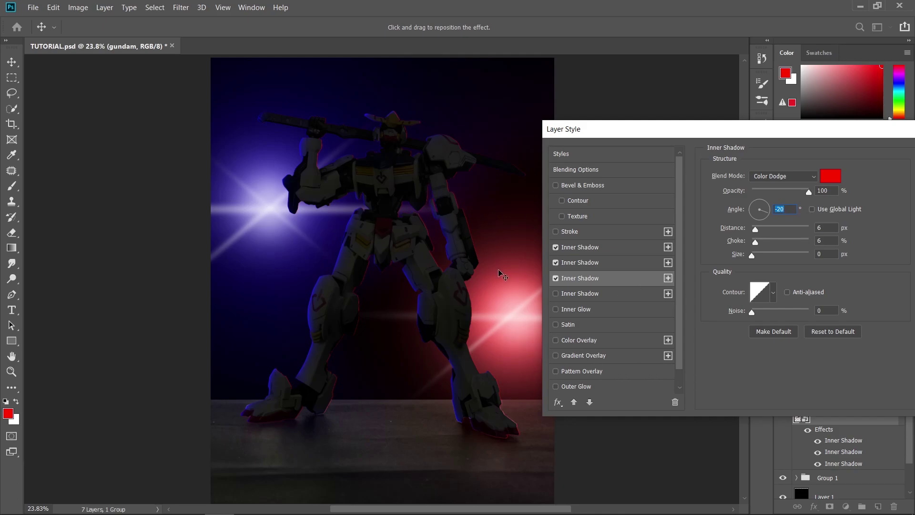
# - Add a fourth inner shadow in pure red ff0000, Color Dodge, at a -17° angle
pyautogui.click(602, 293)
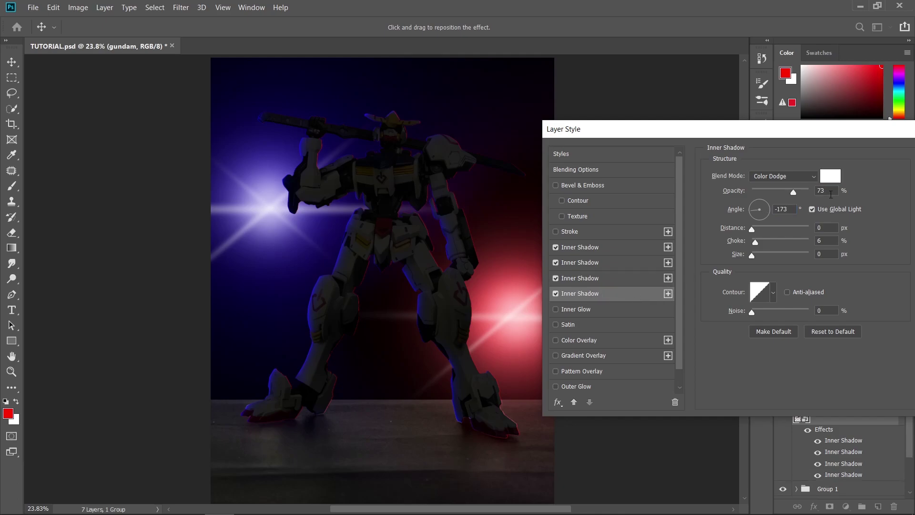
pyautogui.click(830, 176)
pyautogui.click(712, 110)
pyautogui.click(831, 105)
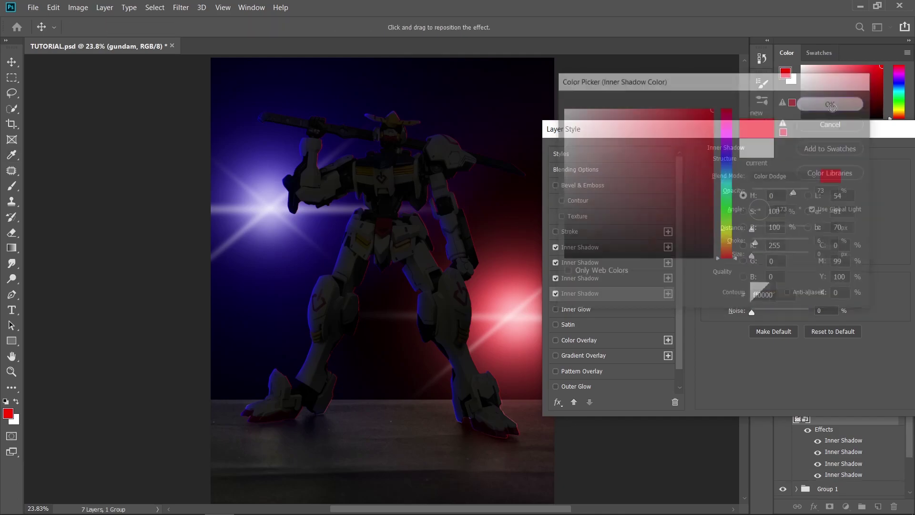
pyautogui.click(774, 175)
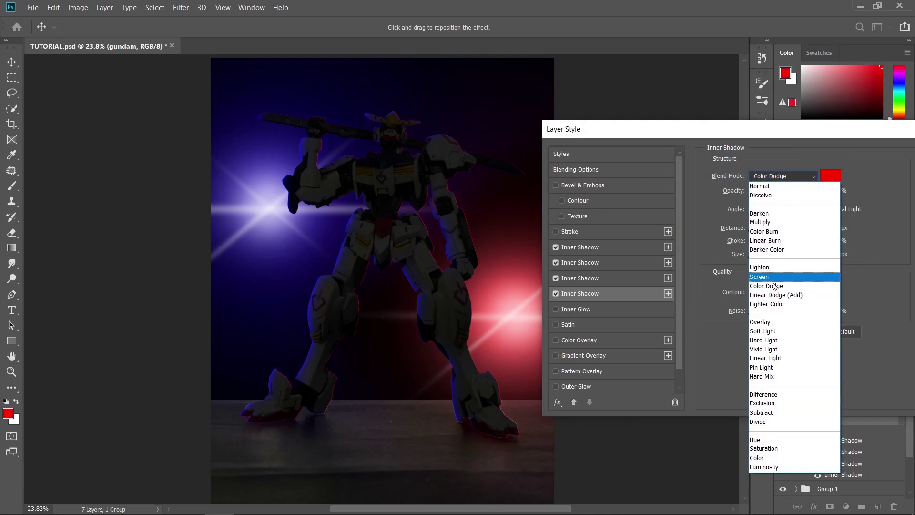
pyautogui.click(773, 287)
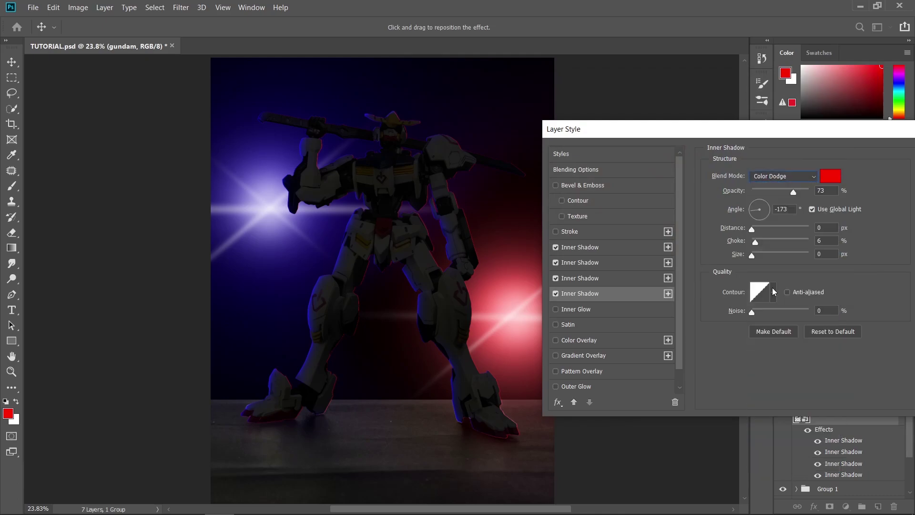
pyautogui.click(812, 209)
pyautogui.moveTo(767, 214); pyautogui.dragTo(790, 231)
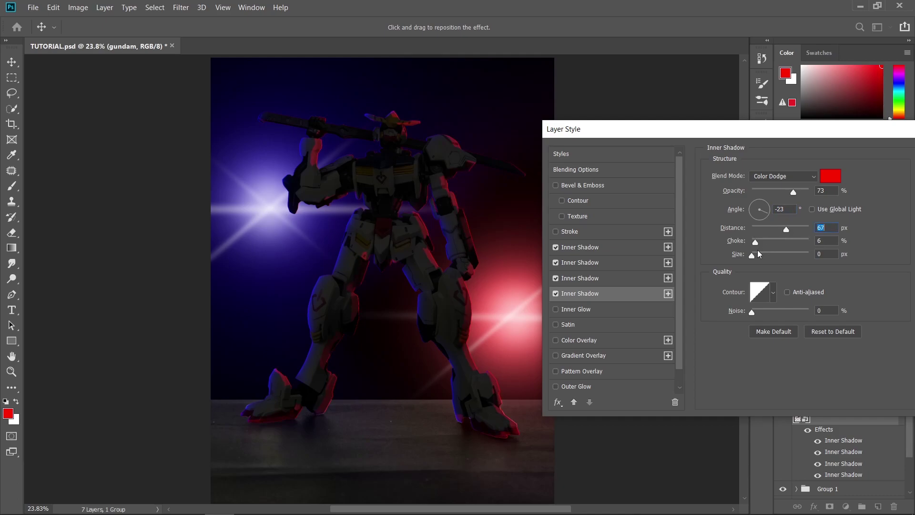
# - Give the red inner shadow size 35 px and distance 57 px, then apply the layer style
pyautogui.moveTo(754, 255); pyautogui.dragTo(784, 257)
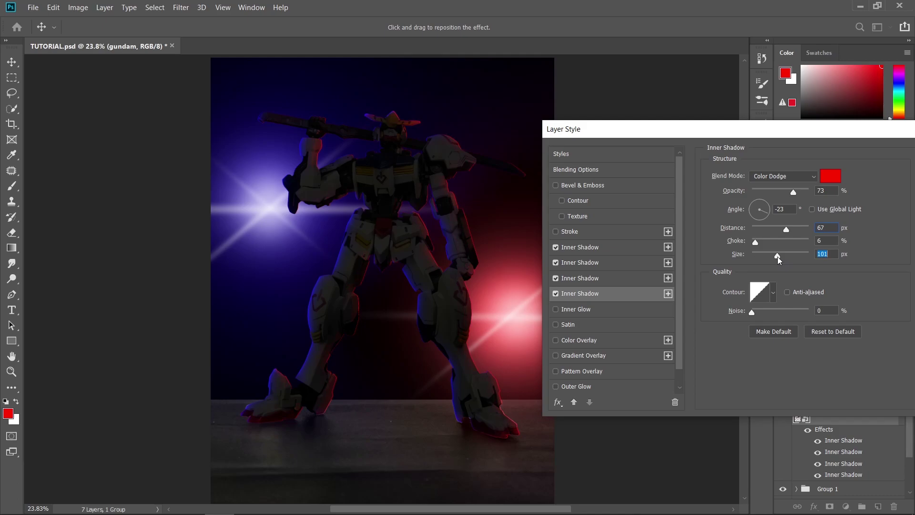
pyautogui.write('35')
pyautogui.moveTo(785, 231); pyautogui.dragTo(783, 232)
pyautogui.moveTo(805, 126); pyautogui.dragTo(664, 134)
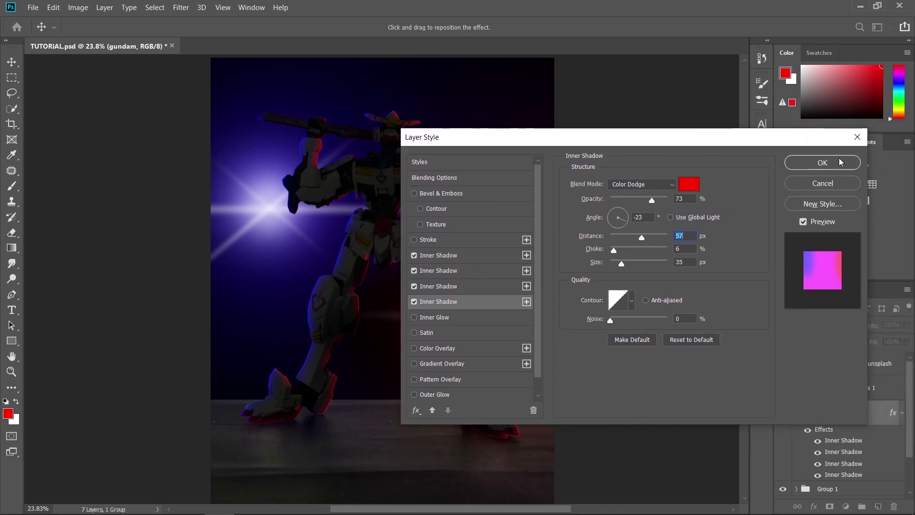
pyautogui.click(841, 164)
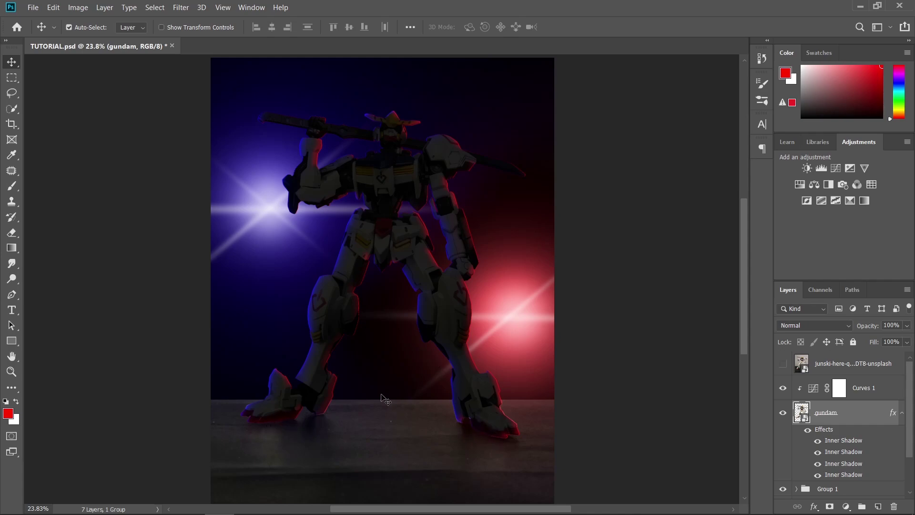
# - Split the gundam layer's inner shadow effects into separate layers
pyautogui.scroll(-1, 895, 442)
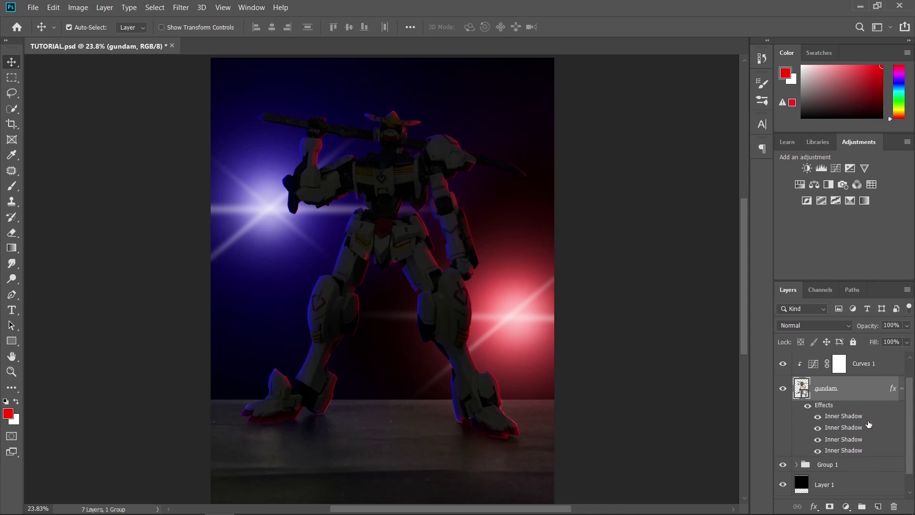
pyautogui.rightClick(896, 430)
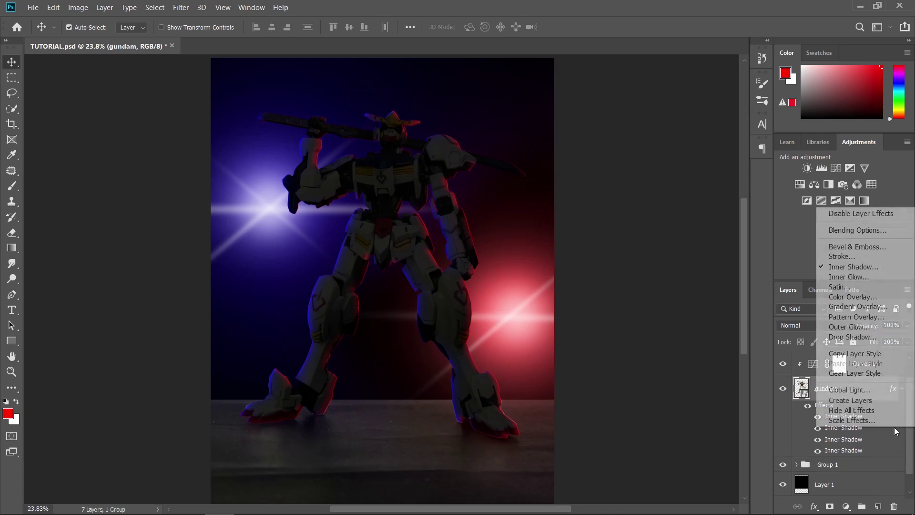
pyautogui.click(879, 401)
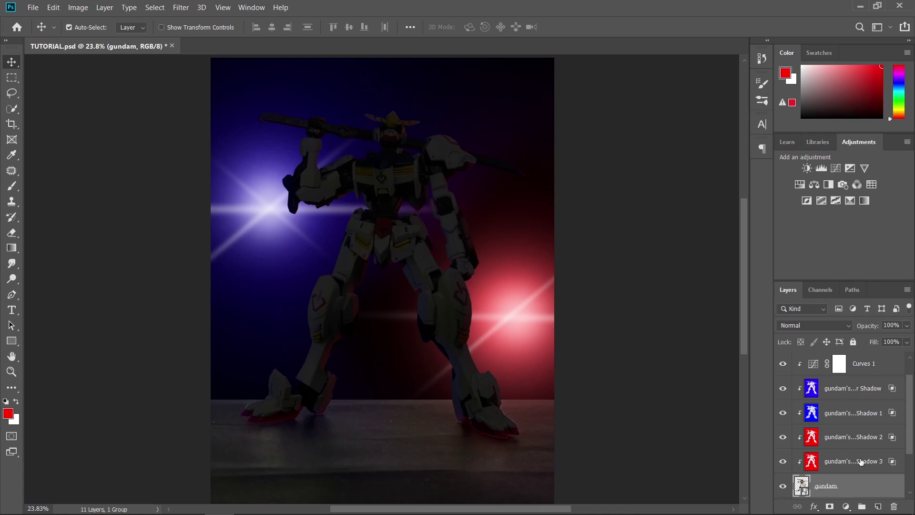
# - Move the four inner shadow layers above Curves 1
pyautogui.click(859, 459)
pyautogui.keyDown('ctrl'); pyautogui.click(864, 440); pyautogui.keyUp('ctrl')
pyautogui.keyDown('ctrl'); pyautogui.click(863, 402); pyautogui.keyUp('ctrl')
pyautogui.keyDown('ctrl'); pyautogui.click(863, 398); pyautogui.keyUp('ctrl')
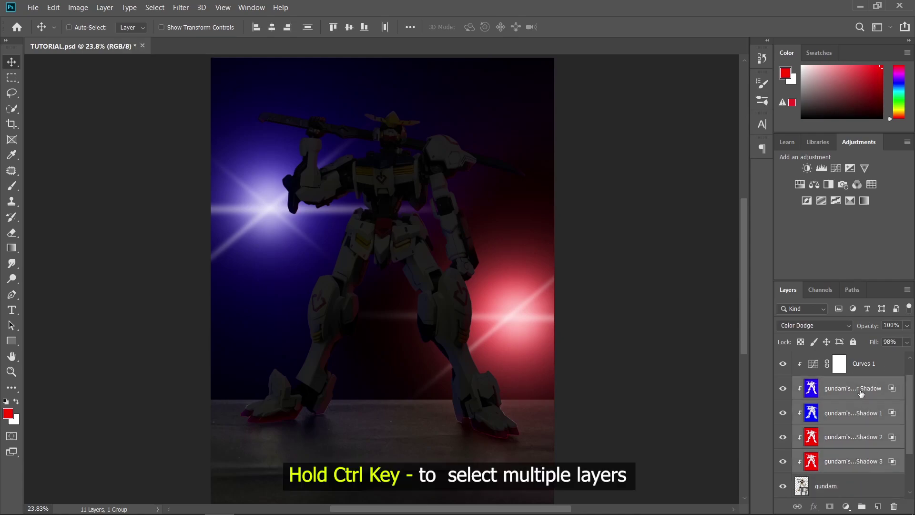
pyautogui.moveTo(863, 398); pyautogui.dragTo(863, 355)
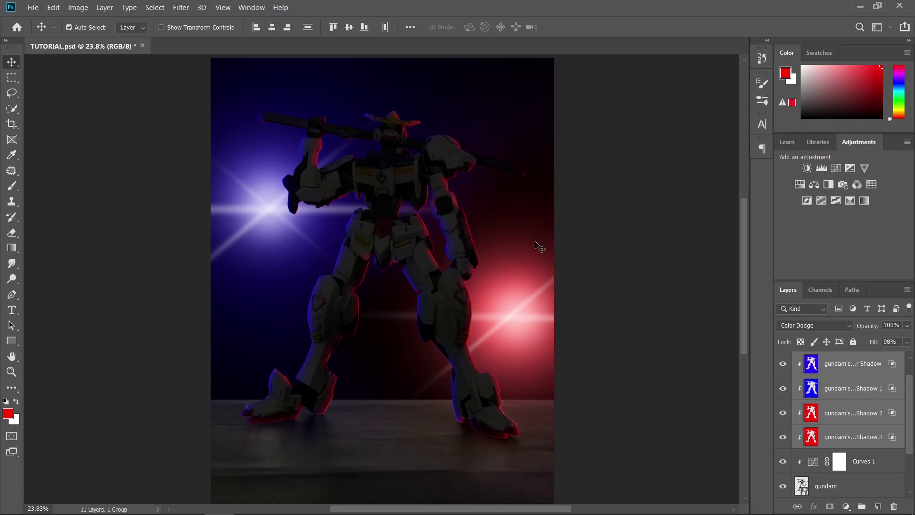
pyautogui.click(854, 418)
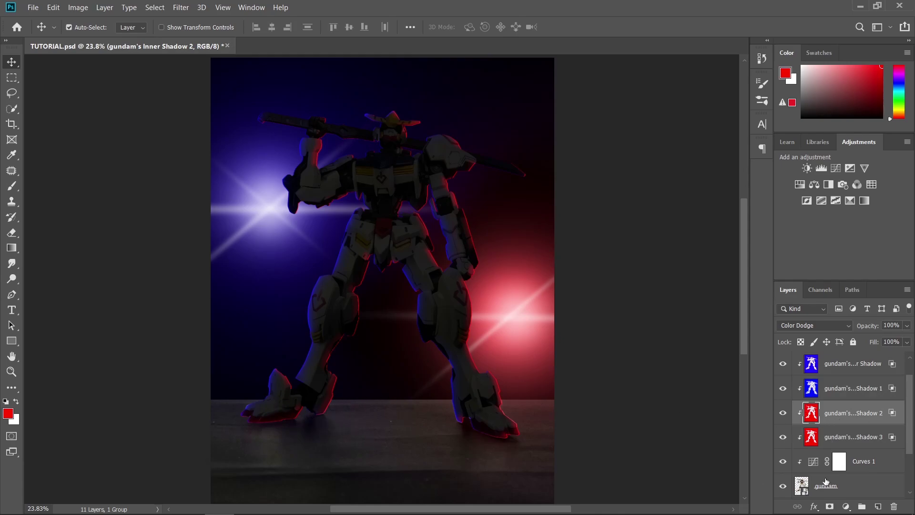
# - Mask Inner Shadow 2 and paint black over the feet to hide the red rim there
pyautogui.click(830, 506)
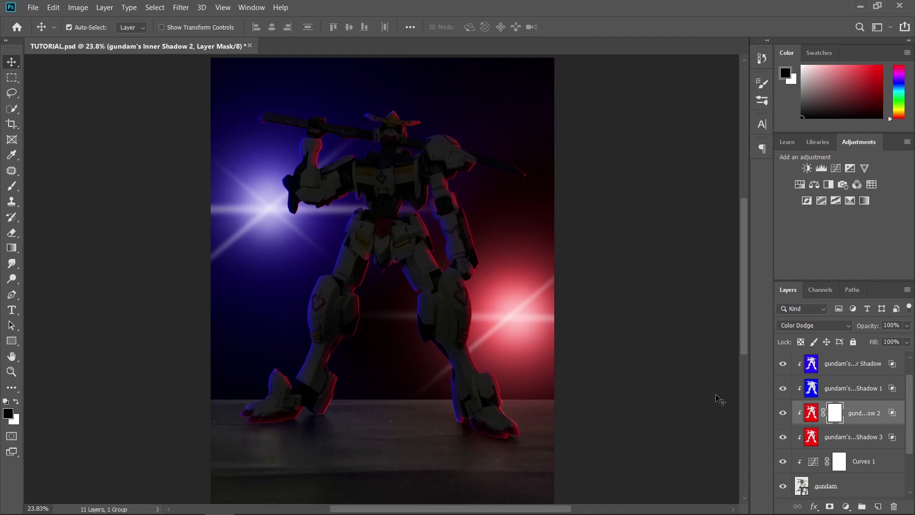
pyautogui.press('b')
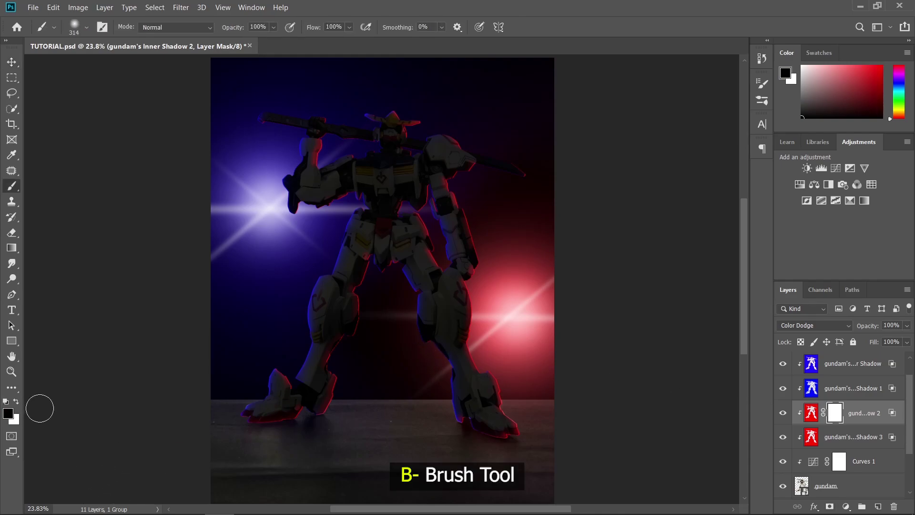
pyautogui.press('[')
pyautogui.press('[')
pyautogui.press('[')
pyautogui.press('[')
pyautogui.press('[')
pyautogui.press('[')
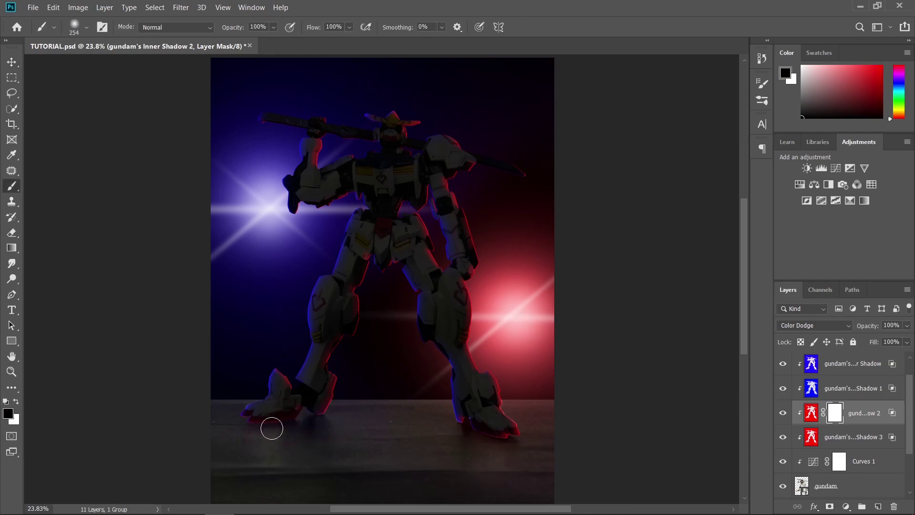
pyautogui.moveTo(284, 418); pyautogui.dragTo(245, 419)
pyautogui.moveTo(439, 430)
pyautogui.mouseDown()
pyautogui.moveTo(463, 432)
pyautogui.moveTo(452, 419)
pyautogui.moveTo(504, 441)
pyautogui.mouseUp()
# - Add a mask to Inner Shadow 3 and shrink the brush to about 98 px
pyautogui.click(838, 440)
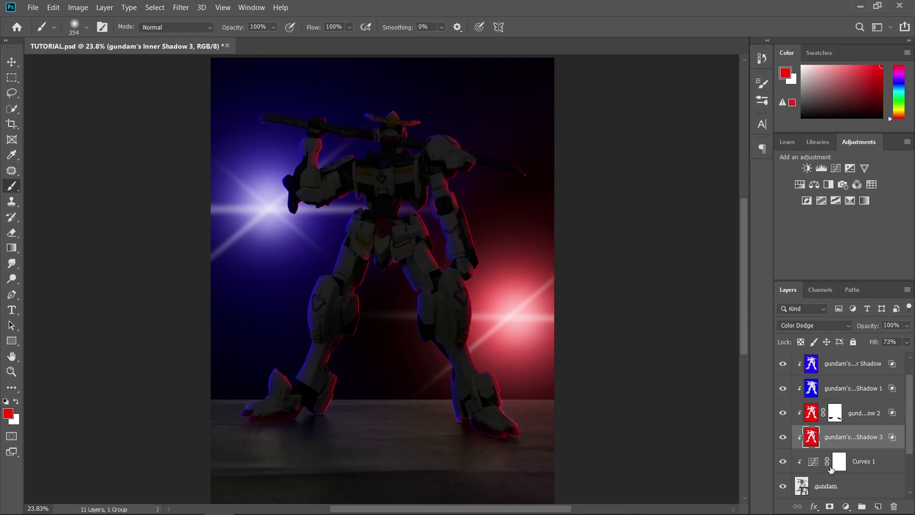
pyautogui.click(830, 506)
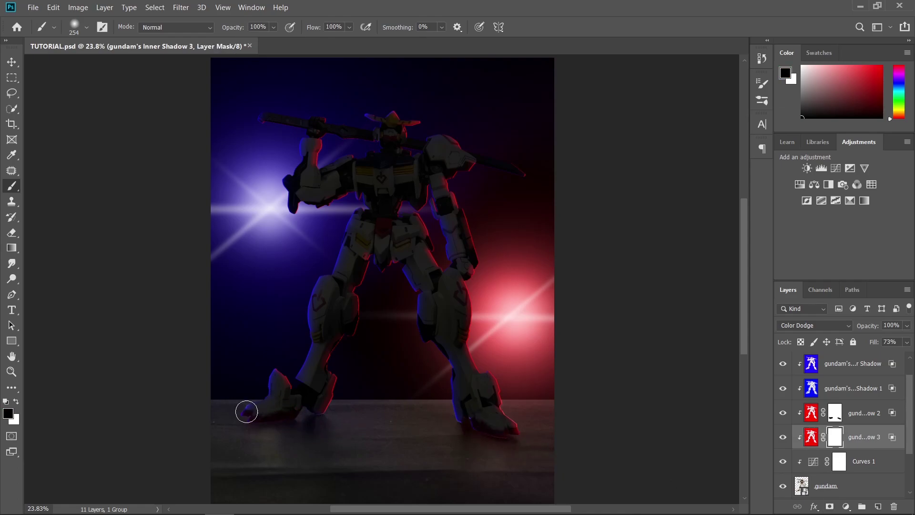
pyautogui.press('[')
pyautogui.click(835, 413)
pyautogui.scroll(4, 429, 209)
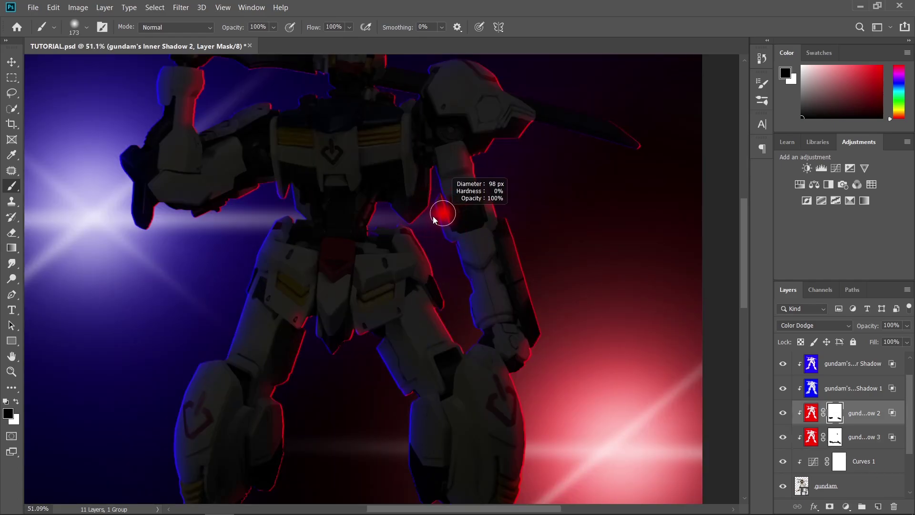
pyautogui.moveTo(434, 219); pyautogui.dragTo(439, 214)
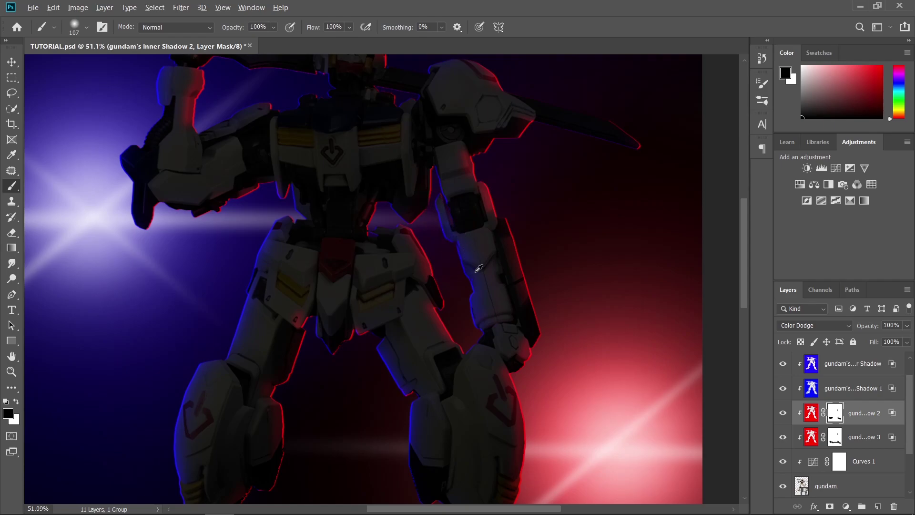
# - Switch the paint colour to white and set Inner Shadow 2 to 65% opacity
pyautogui.press('x')
pyautogui.scroll(-2, 454, 270)
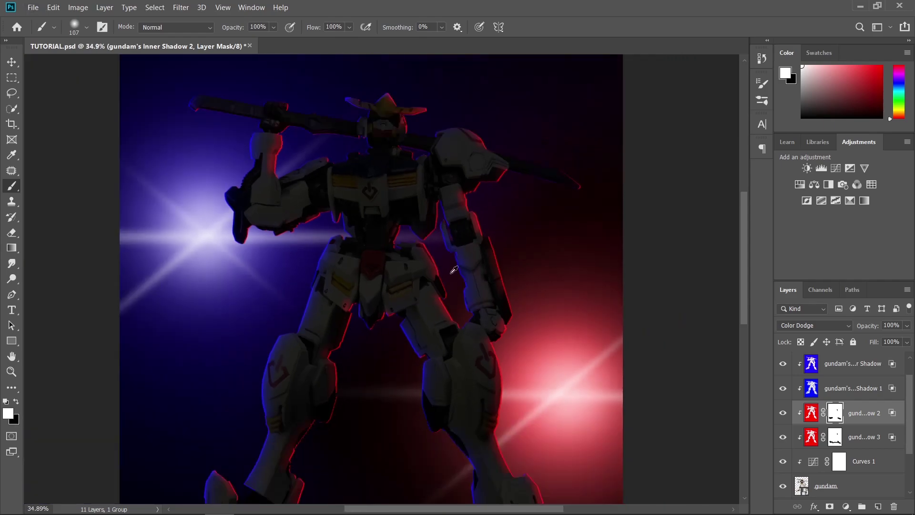
pyautogui.scroll(-1, 453, 270)
pyautogui.click(908, 325)
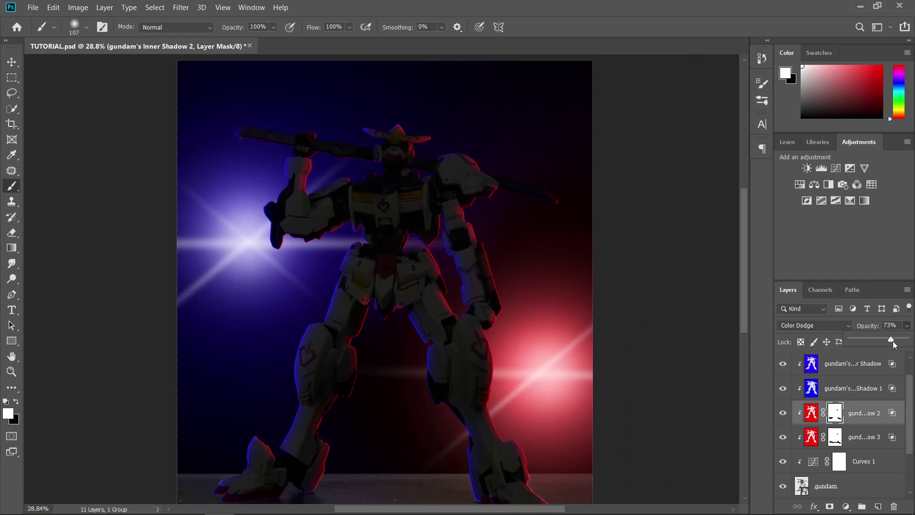
pyautogui.moveTo(882, 339); pyautogui.dragTo(886, 342)
pyautogui.scroll(-2, 376, 155)
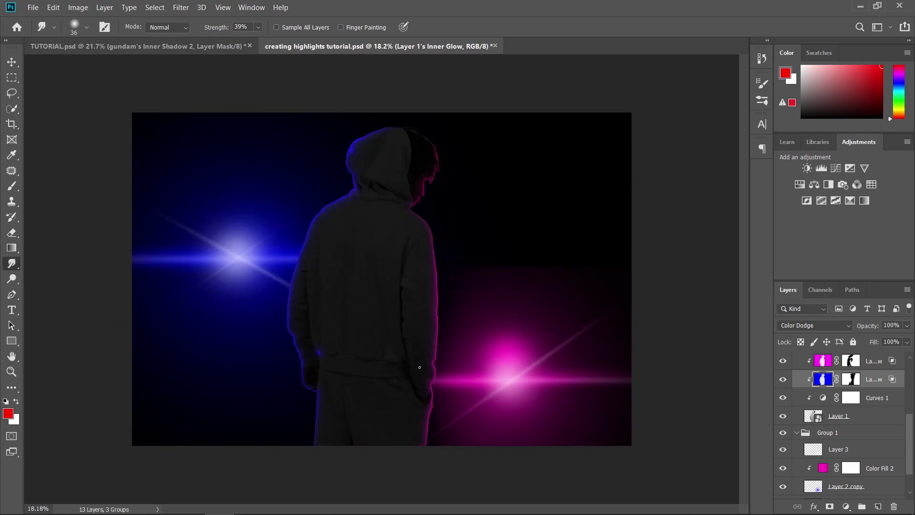
# - Select the Smudge Tool in the creating highlights tutorial document
pyautogui.scroll(2, 394, 382)
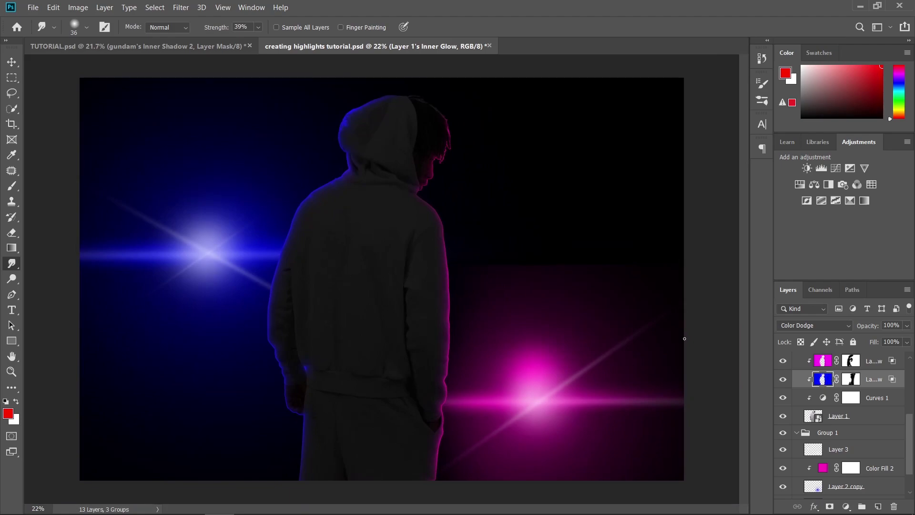
pyautogui.scroll(4, 337, 321)
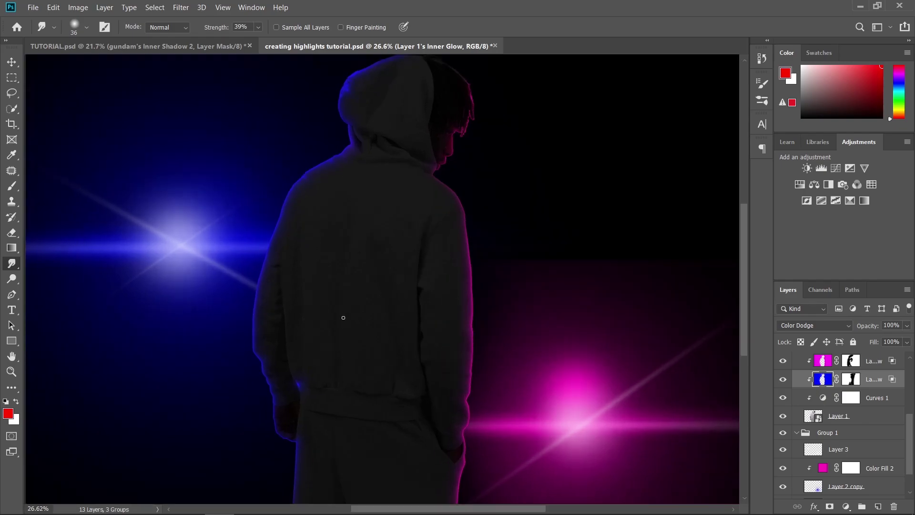
pyautogui.rightClick(6, 265)
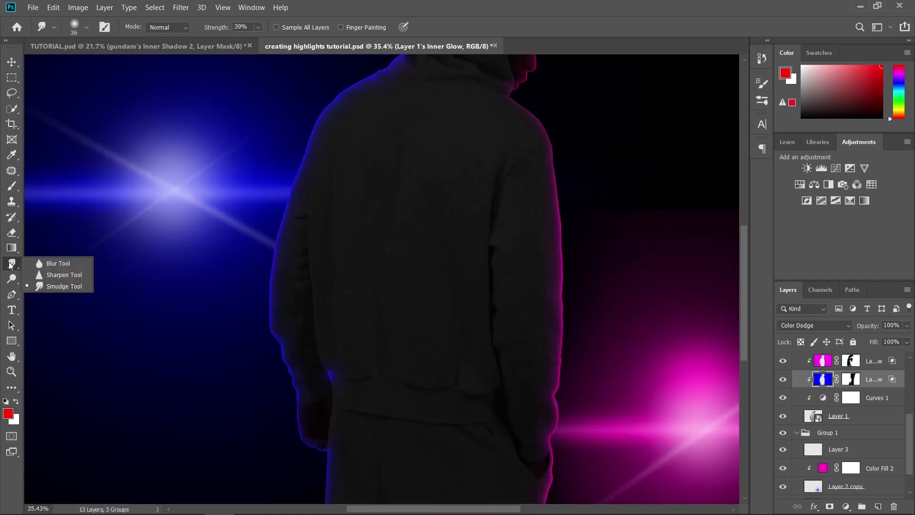
pyautogui.click(53, 287)
pyautogui.scroll(3, 316, 253)
pyautogui.scroll(1, 263, 268)
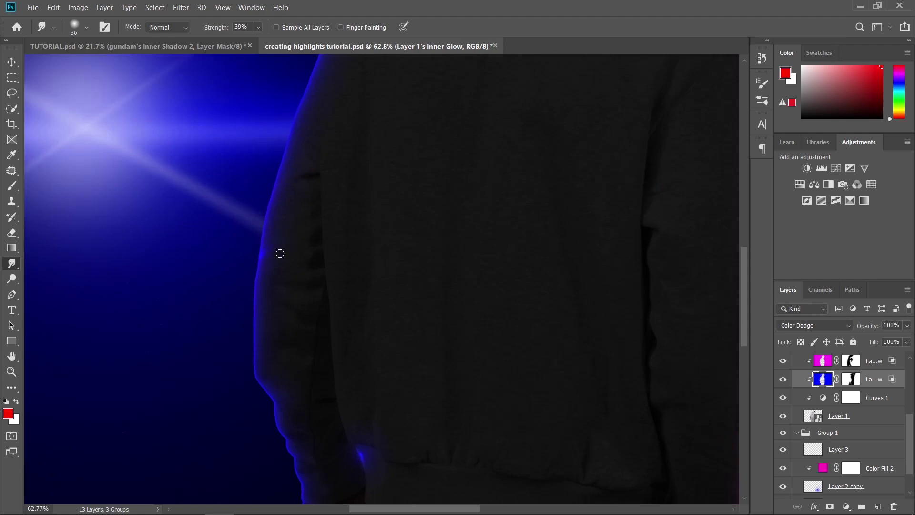
# - Zoom in on the blue rim glow and enlarge the smudge brush to 61 px
pyautogui.scroll(-2, 280, 253)
pyautogui.hscroll(-1, 280, 253)
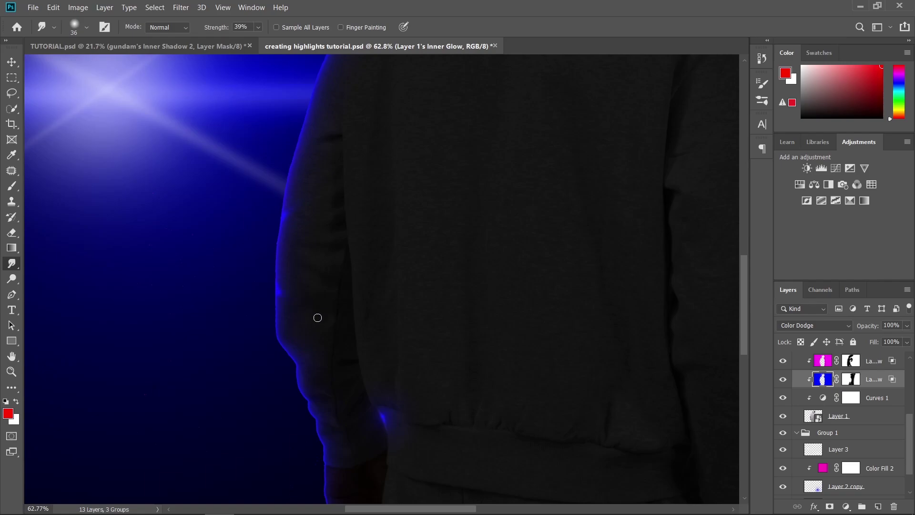
pyautogui.scroll(5, 319, 314)
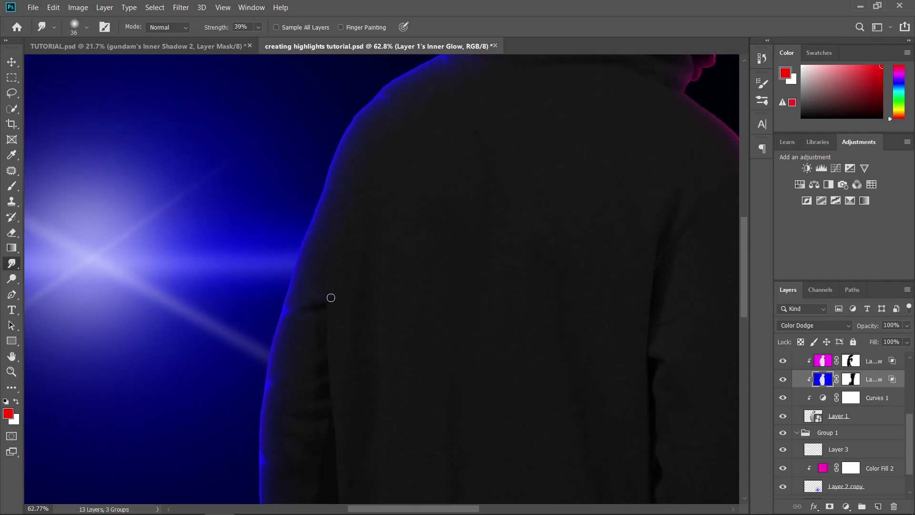
pyautogui.scroll(-3, 357, 313)
pyautogui.scroll(-2, 352, 226)
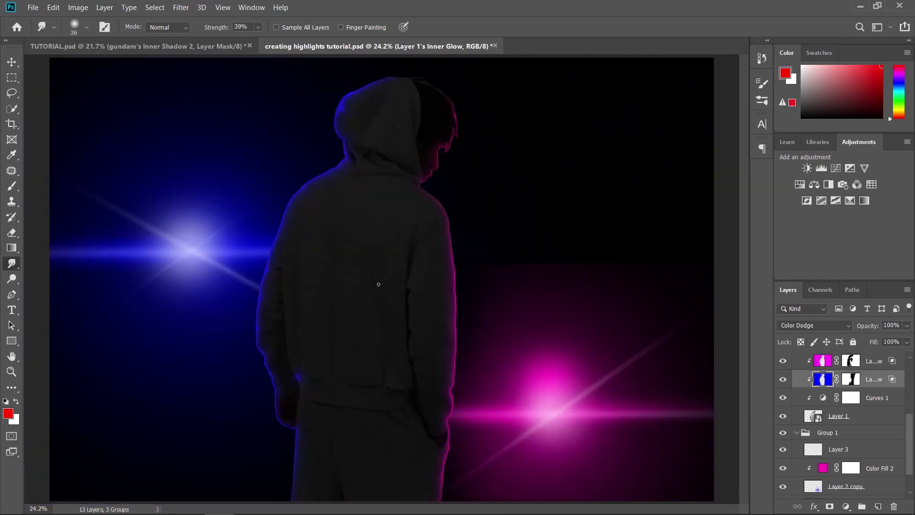
pyautogui.scroll(5, 327, 203)
pyautogui.scroll(1, 413, 149)
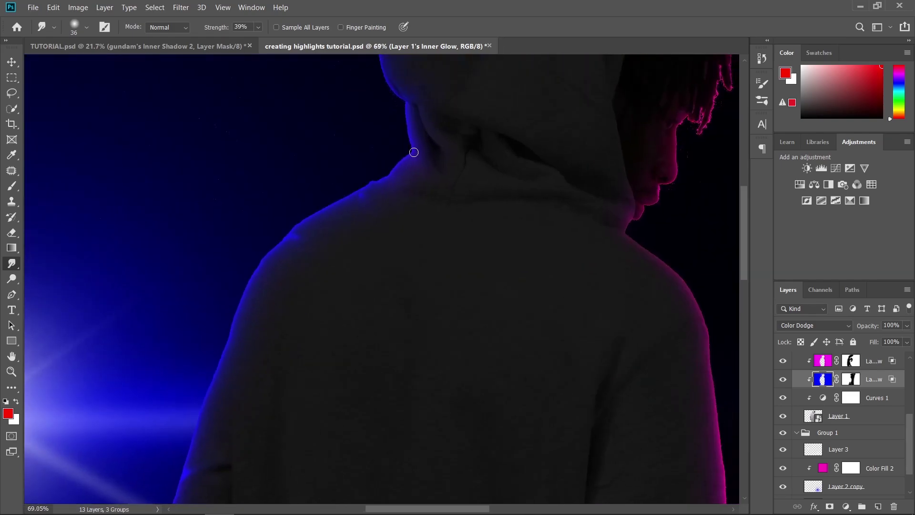
pyautogui.scroll(2, 394, 163)
pyautogui.moveTo(394, 163); pyautogui.dragTo(415, 178)
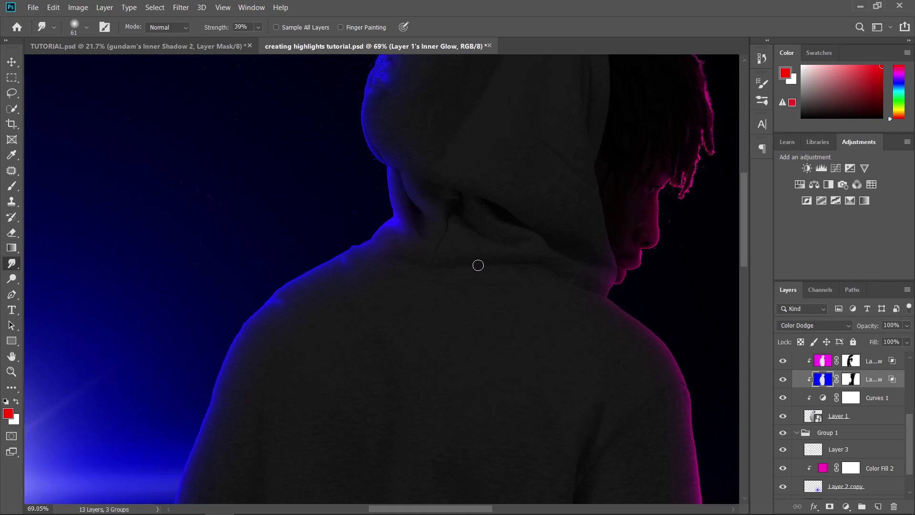
pyautogui.scroll(-4, 478, 263)
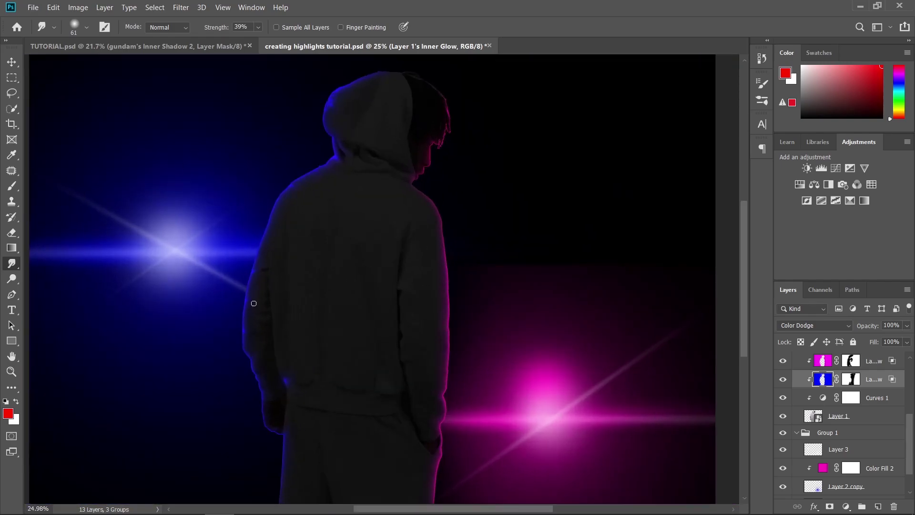
pyautogui.scroll(-1, 429, 243)
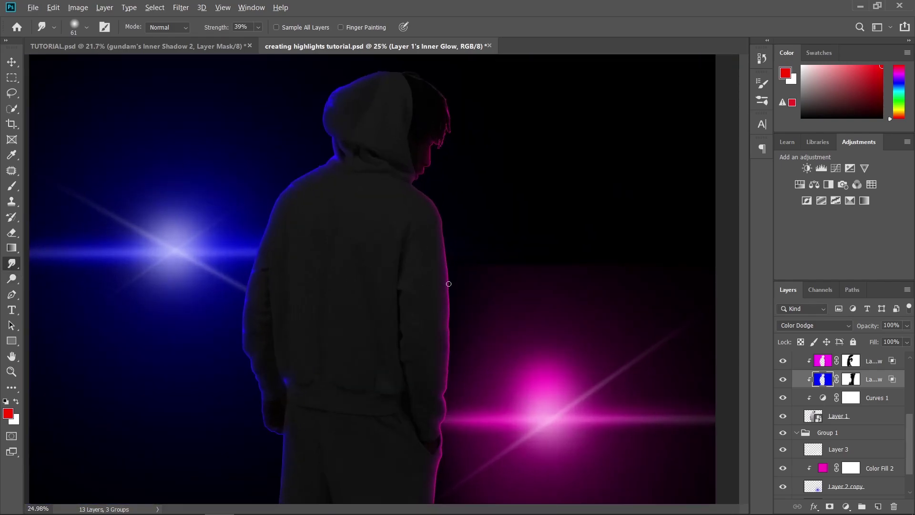